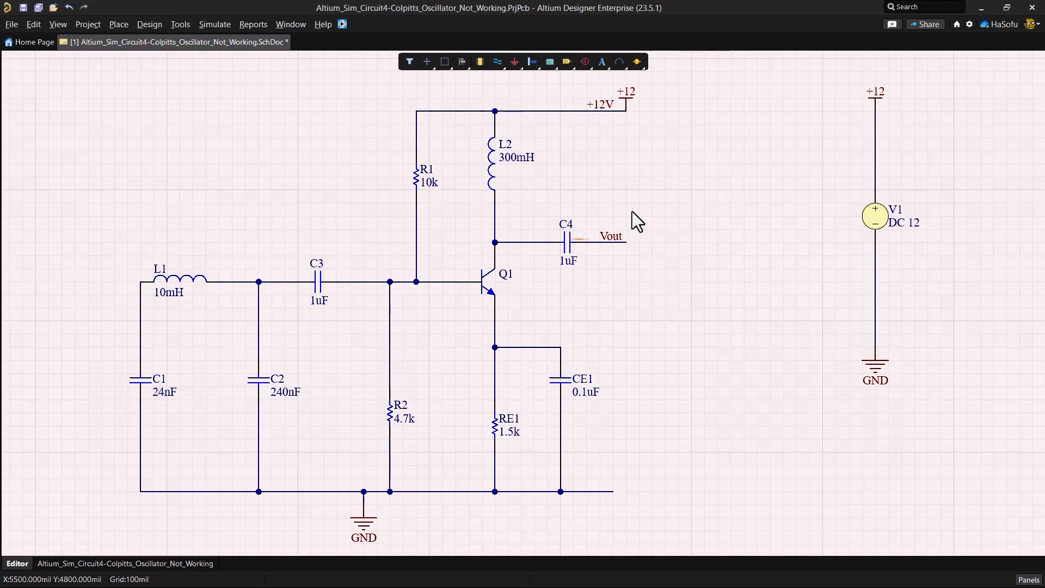
# Step: Run the transient analysis of v(Vout) from 0 to 3m on the Colpitts oscillator schematic
pyautogui.click(220, 24)
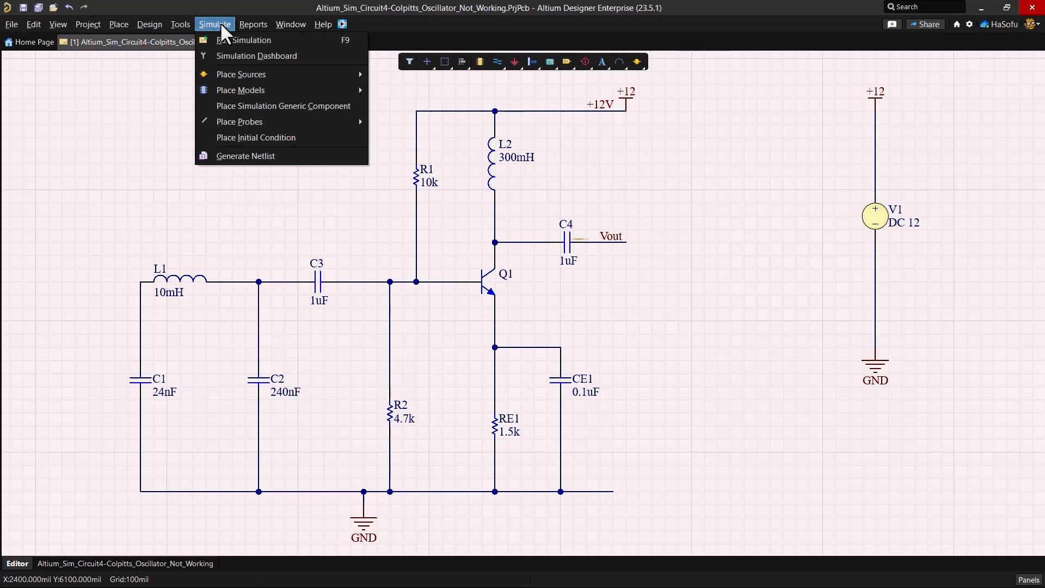
pyautogui.click(233, 53)
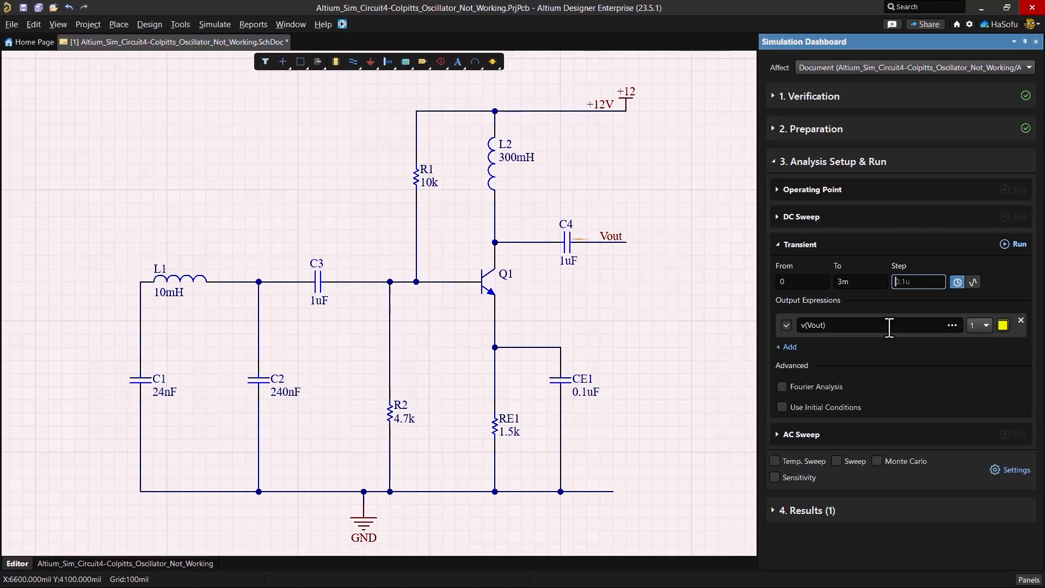
pyautogui.click(1008, 245)
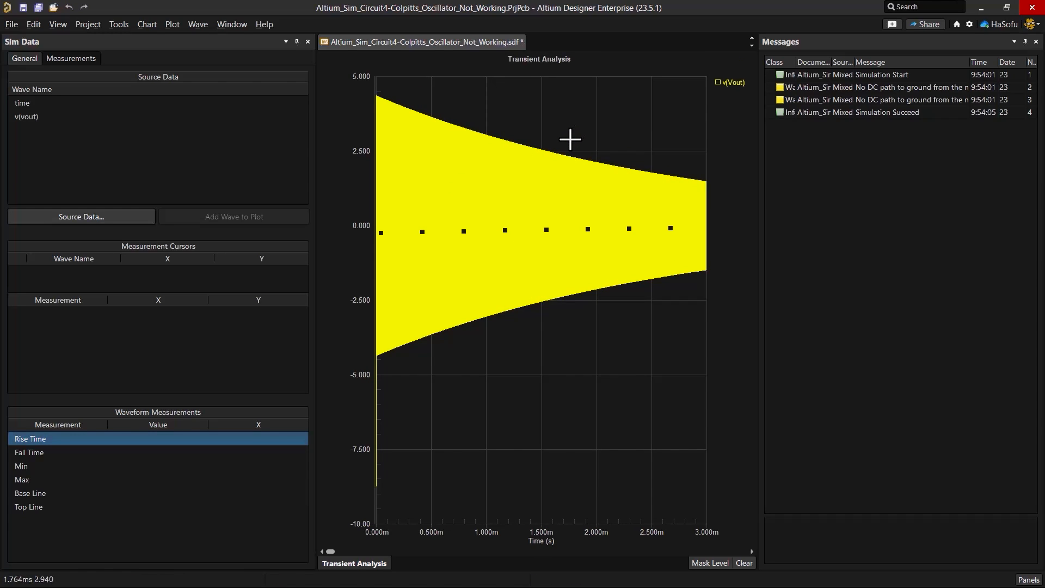
# Step: Place measurement cursor A on a v(Vout) peak at about 1.8065 ms, with individual cycles enlarged
pyautogui.moveTo(580, 142); pyautogui.dragTo(567, 297)
pyautogui.moveTo(541, 141); pyautogui.dragTo(579, 476)
pyautogui.moveTo(521, 89); pyautogui.dragTo(544, 508)
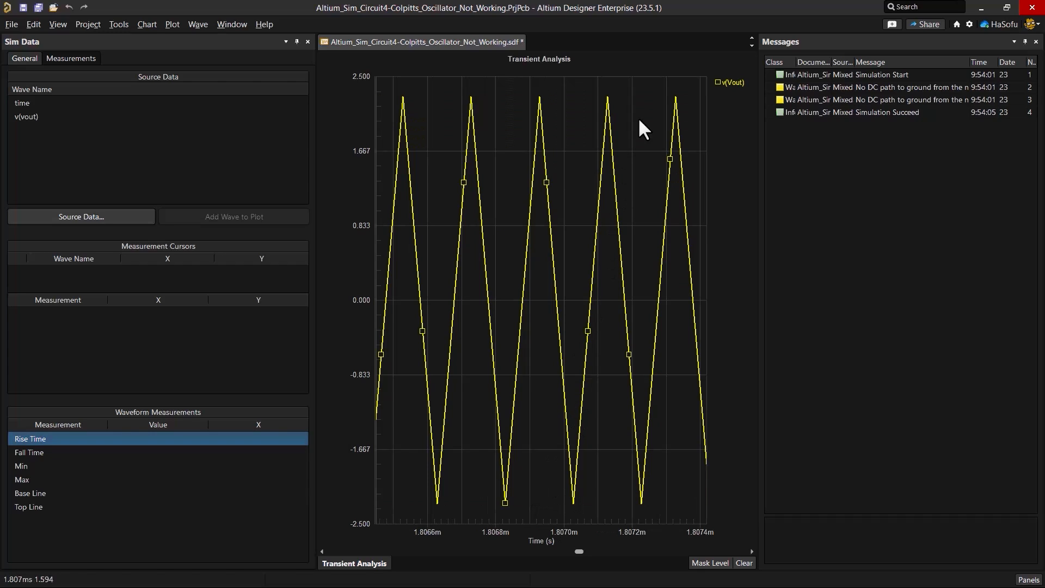
pyautogui.click(1035, 42)
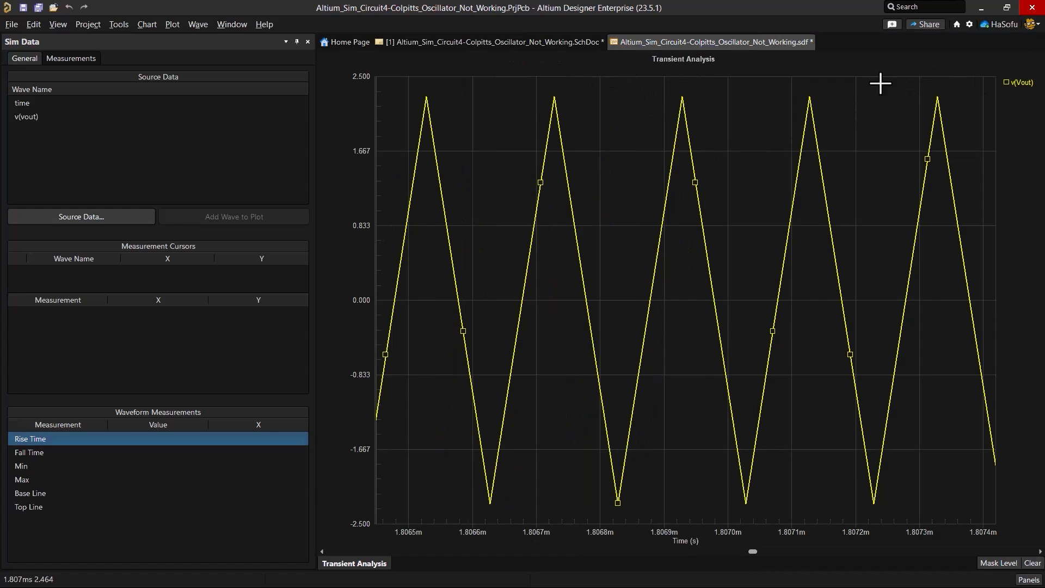
pyautogui.rightClick(1023, 83)
pyautogui.click(982, 91)
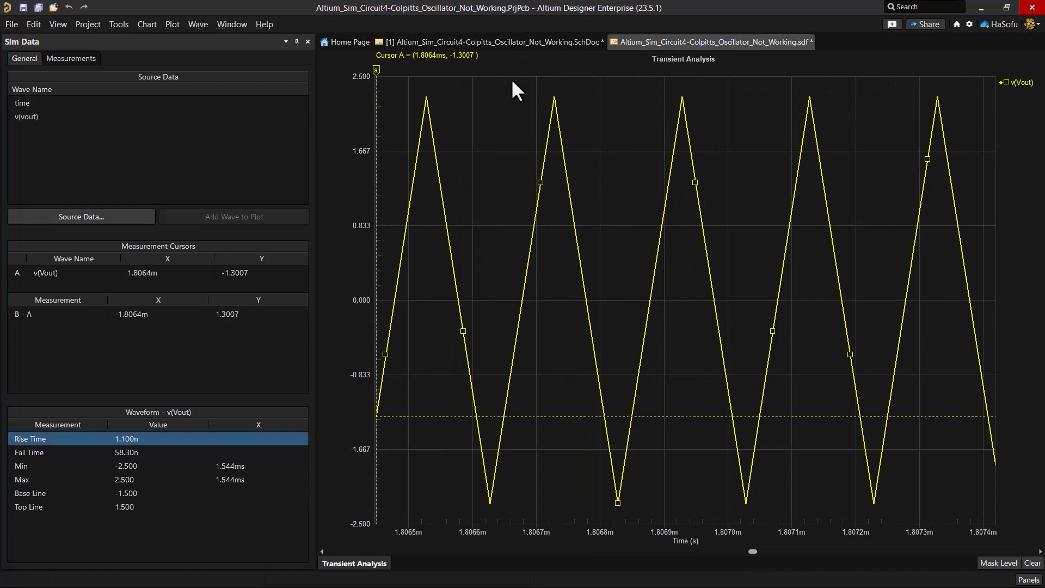
pyautogui.moveTo(378, 81); pyautogui.dragTo(429, 83)
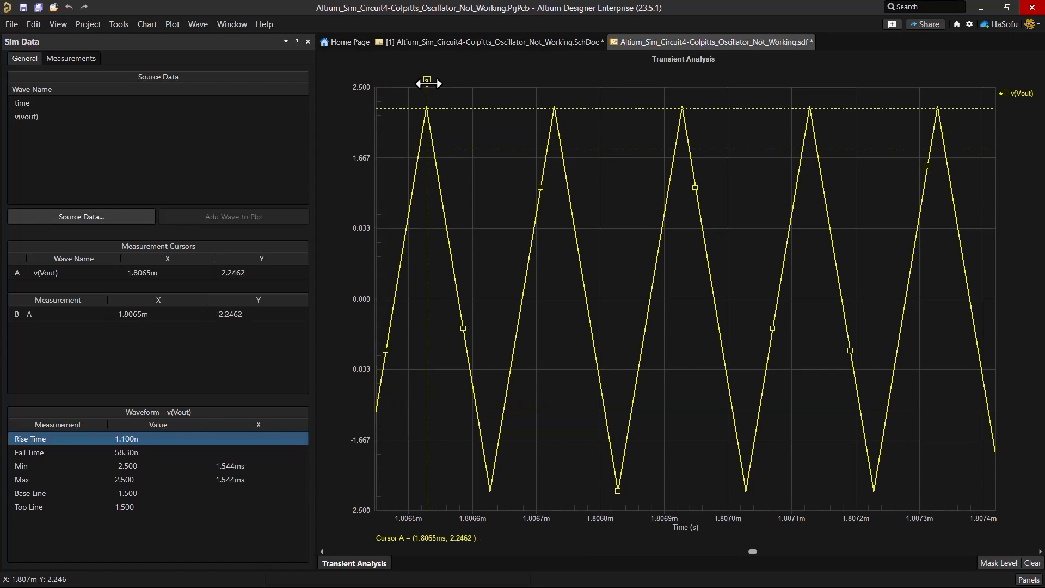
# Step: Add cursor B on v(Vout) and align both cursors with two adjacent peaks to measure the frequency
pyautogui.rightClick(1028, 95)
pyautogui.click(986, 116)
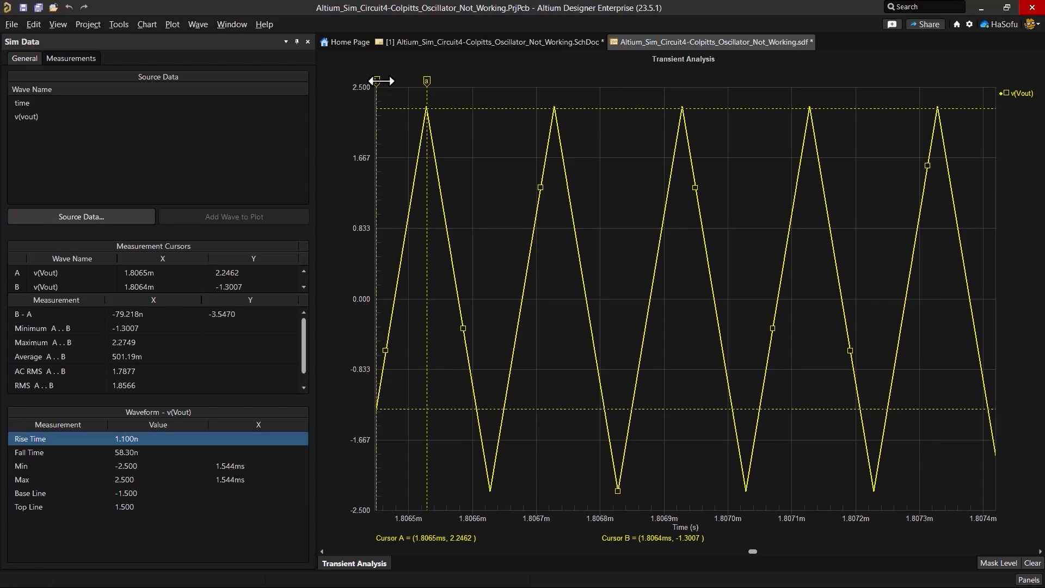
pyautogui.moveTo(378, 81); pyautogui.dragTo(555, 86)
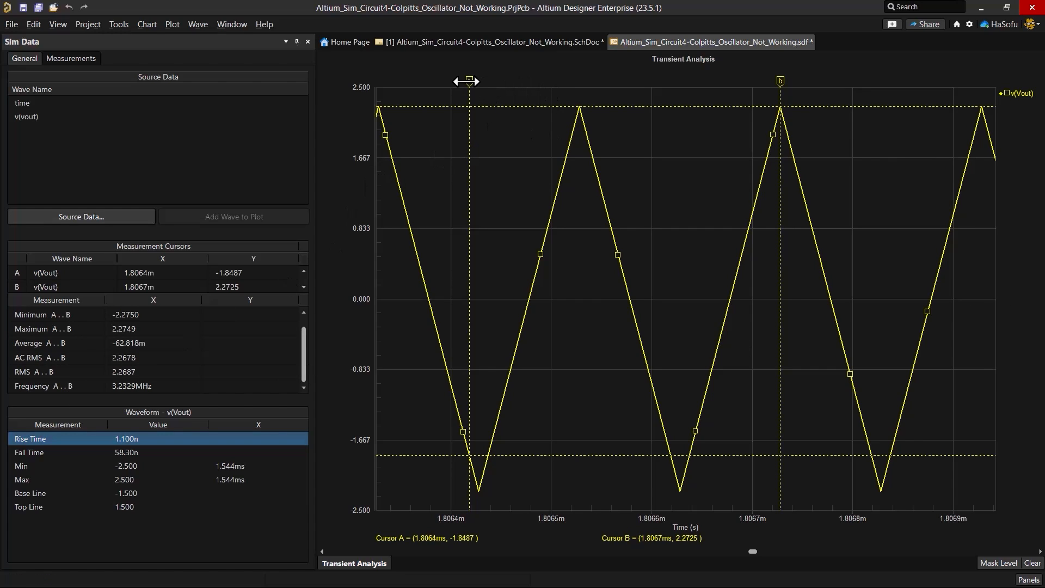
pyautogui.moveTo(469, 81); pyautogui.dragTo(583, 69)
pyautogui.moveTo(782, 80); pyautogui.dragTo(783, 80)
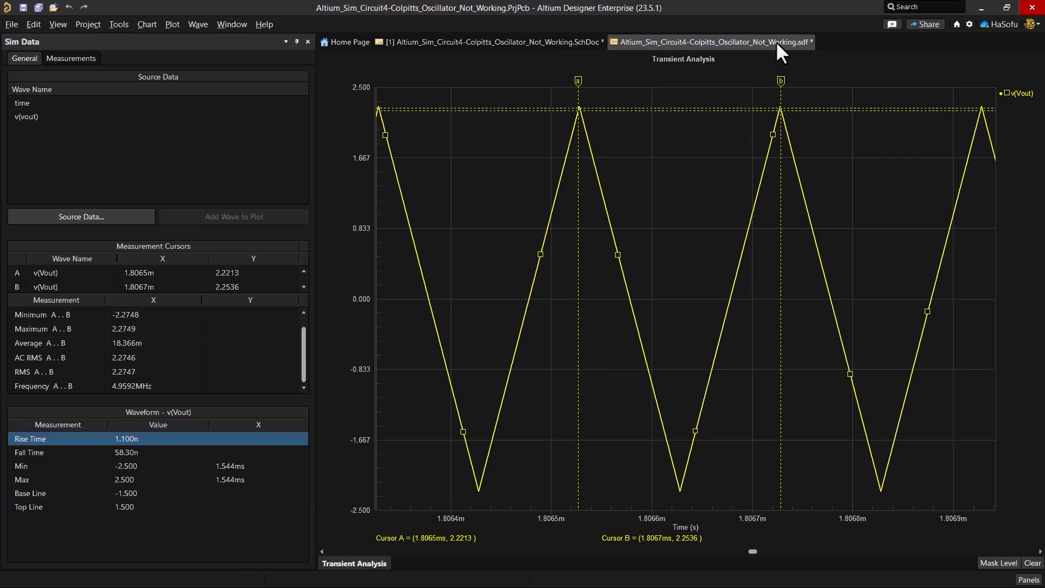
# Step: On the schematic, wire the collector line of Q1 below L2 to the junction of L1 and C1
pyautogui.click(572, 43)
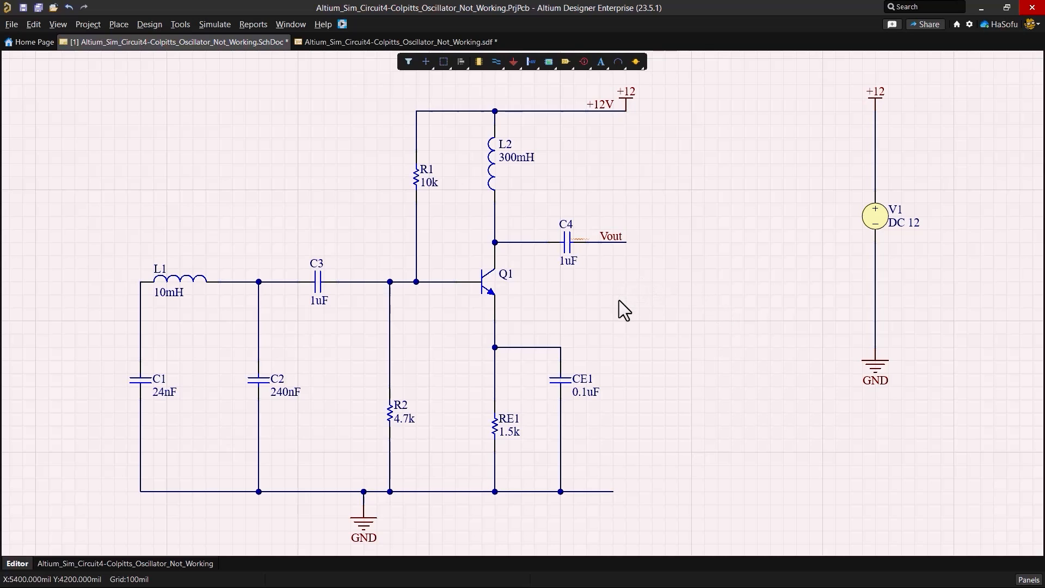
pyautogui.hotkey('ctrl', 'w')
pyautogui.click(495, 216)
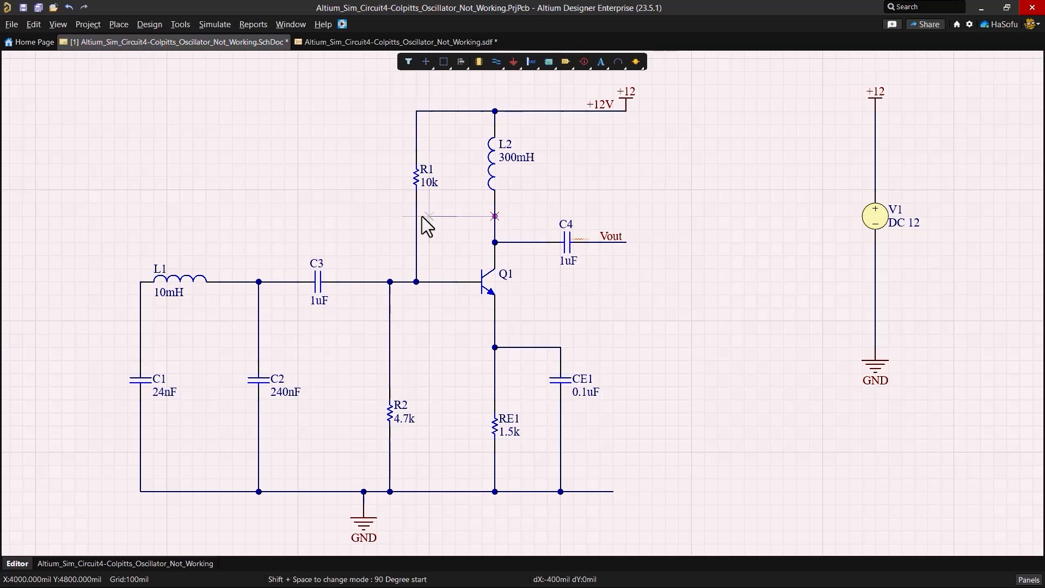
pyautogui.click(140, 282)
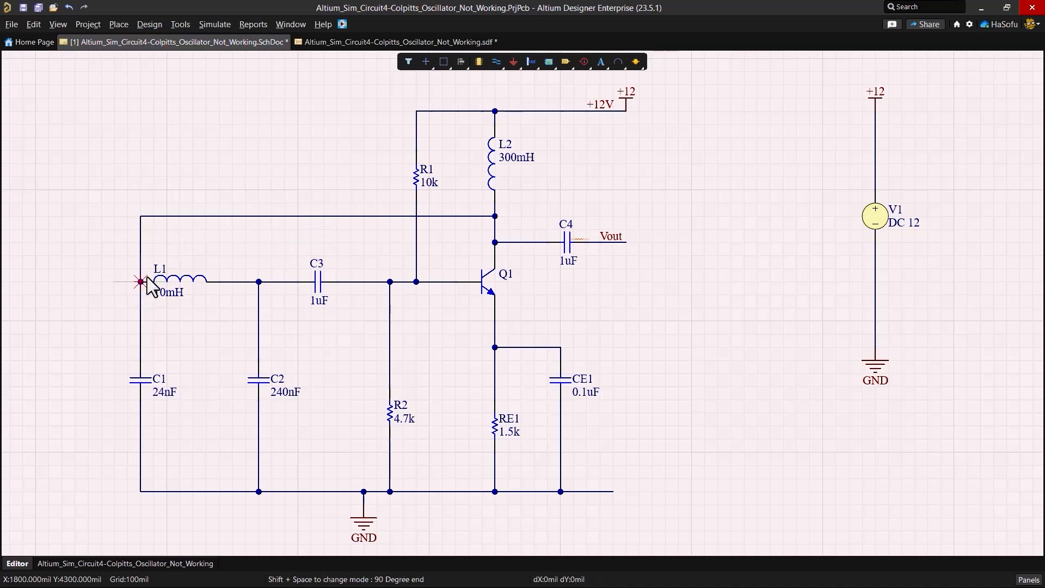
pyautogui.rightClick(673, 206)
pyautogui.click(672, 203)
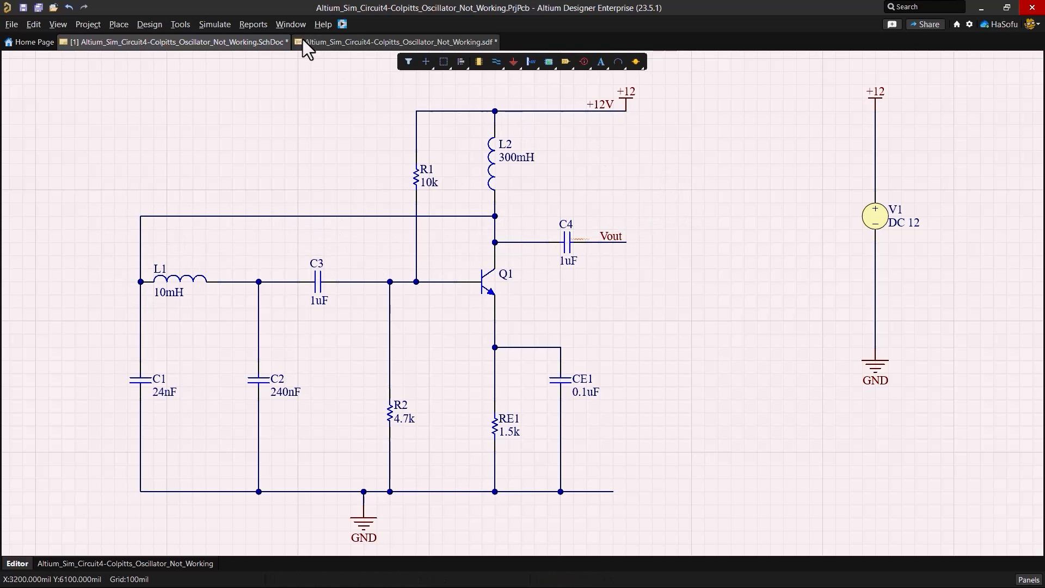
# Step: Rerun the transient analysis on the modified circuit and fit the whole v(Vout) waveform in the plot
pyautogui.click(224, 24)
pyautogui.click(260, 57)
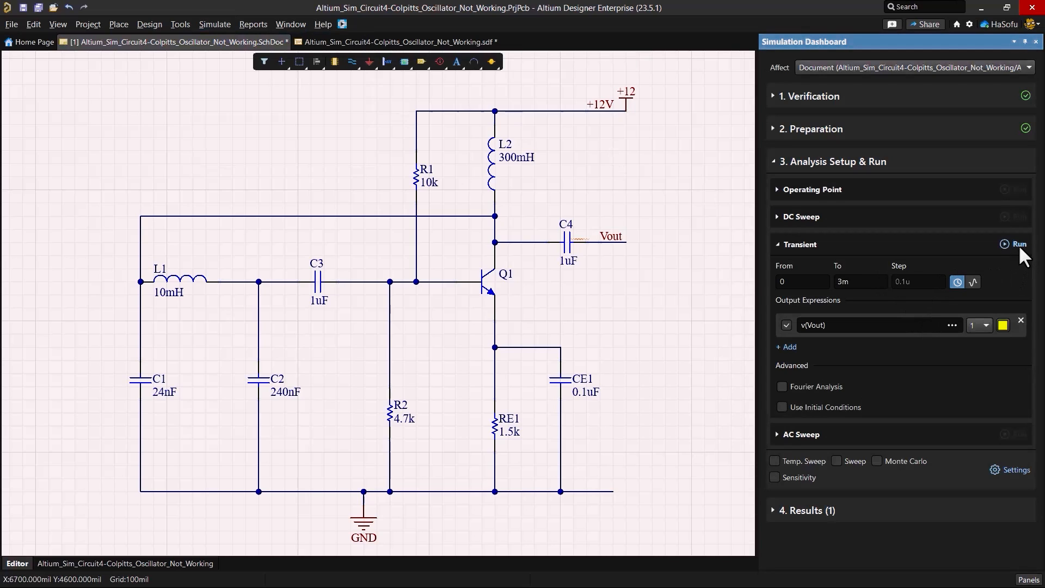
pyautogui.click(1018, 244)
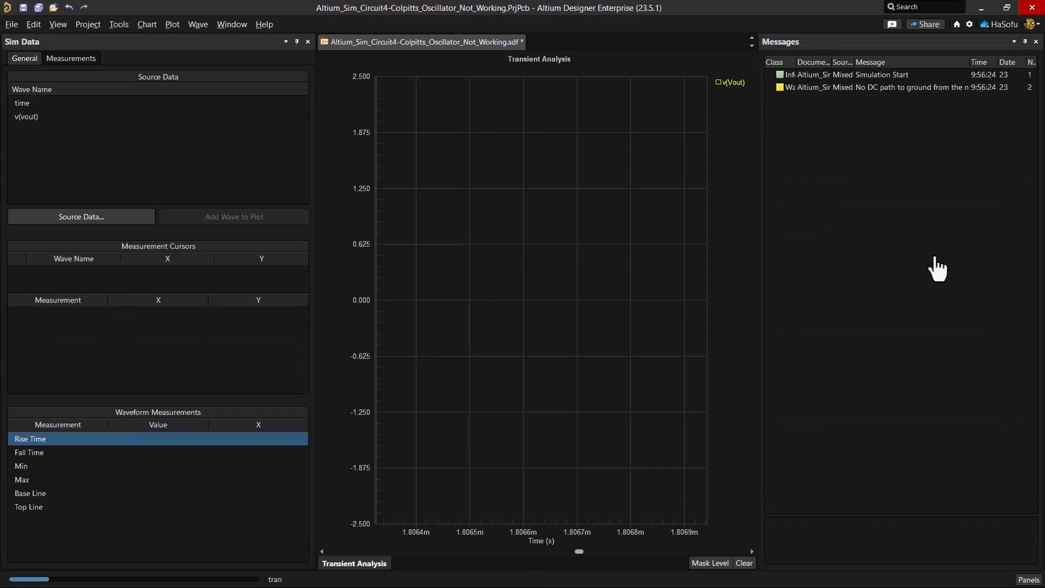
pyautogui.rightClick(598, 267)
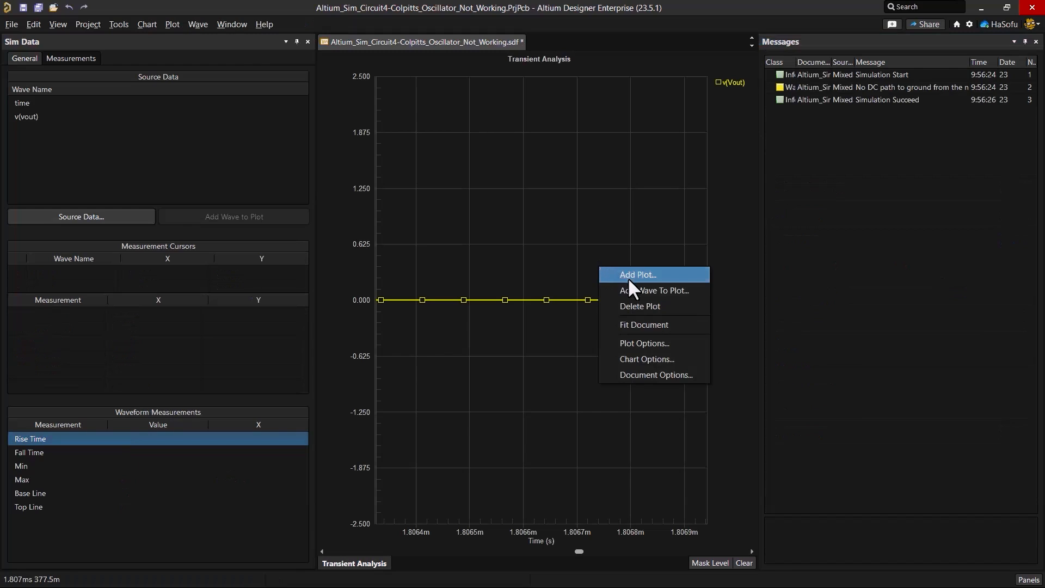
pyautogui.click(654, 325)
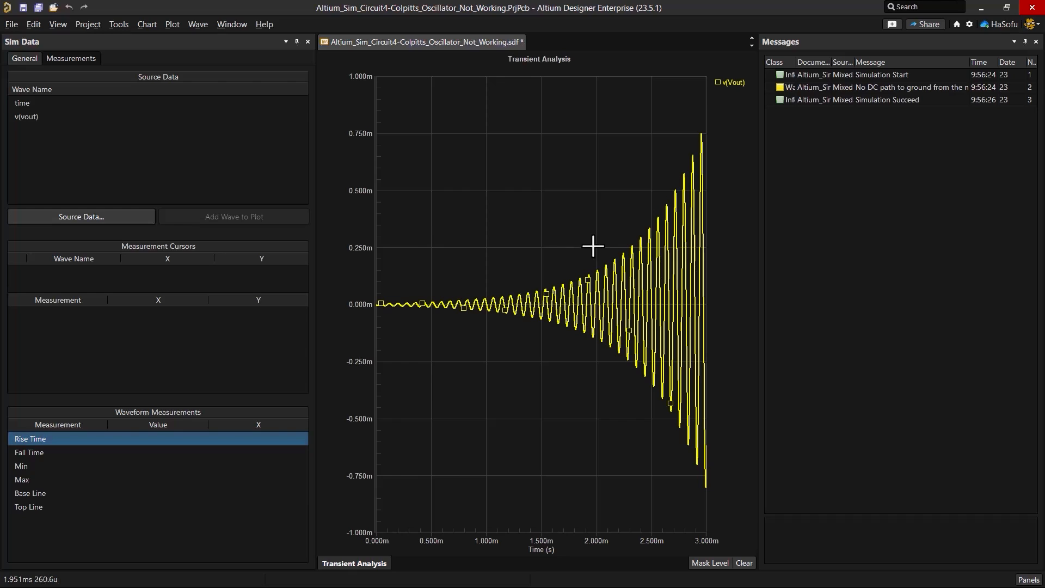
pyautogui.click(1036, 42)
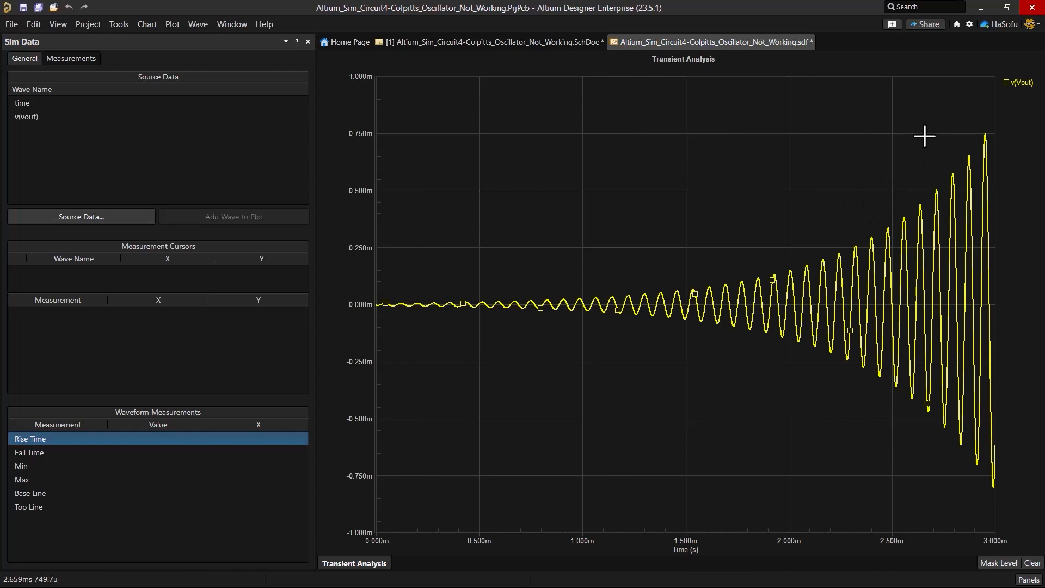
# Step: Set the transient analysis end time to 15m and run the simulation again
pyautogui.click(530, 42)
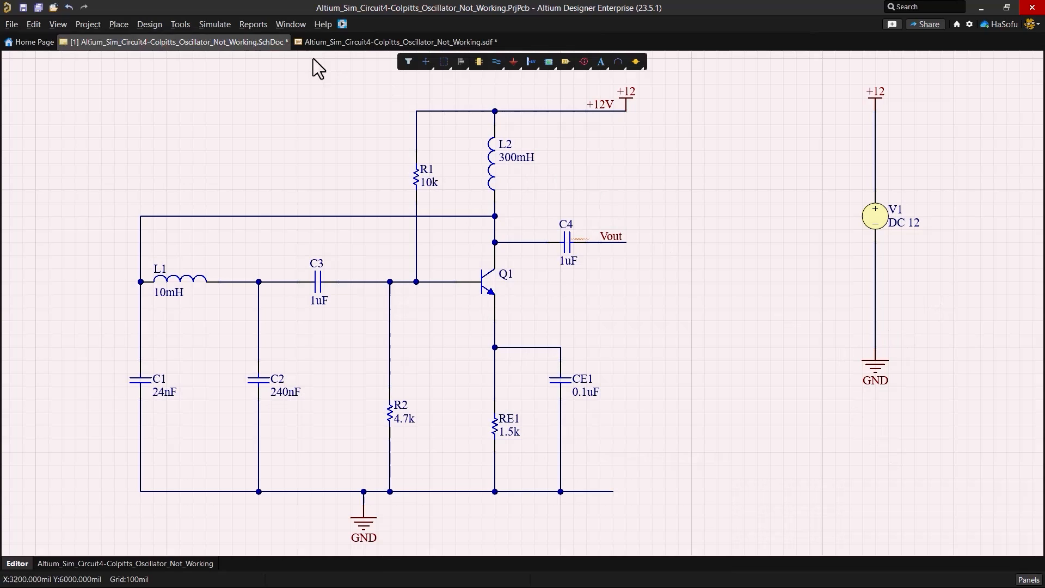
pyautogui.click(223, 24)
pyautogui.click(244, 54)
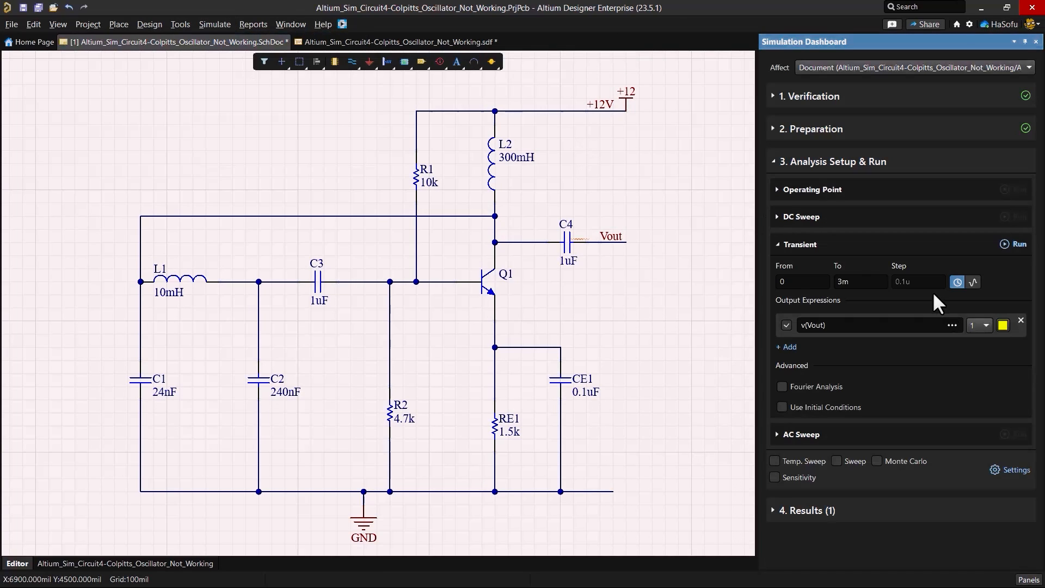
pyautogui.click(871, 282)
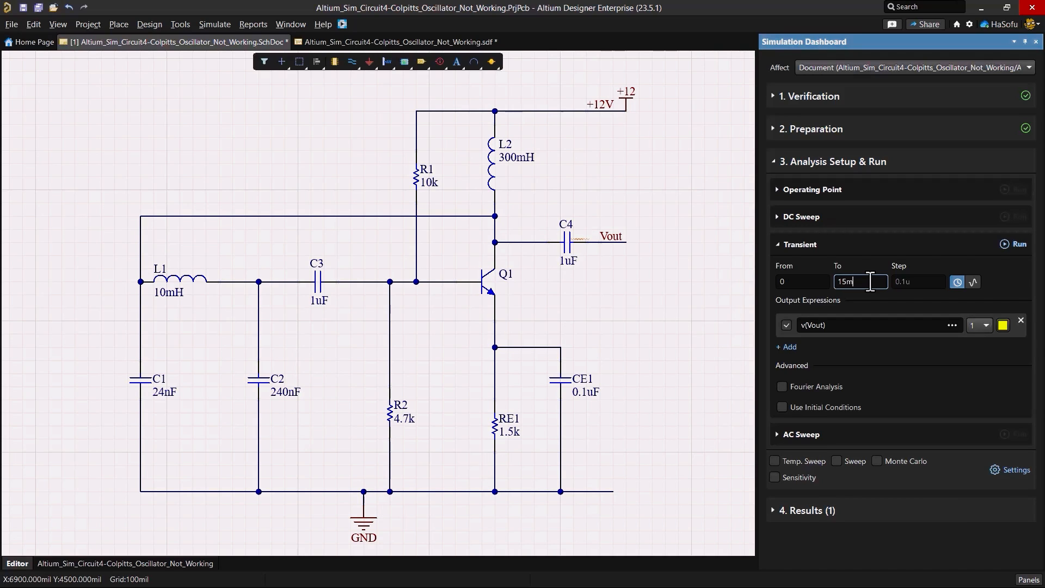
pyautogui.press('Tab')
pyautogui.click(1007, 244)
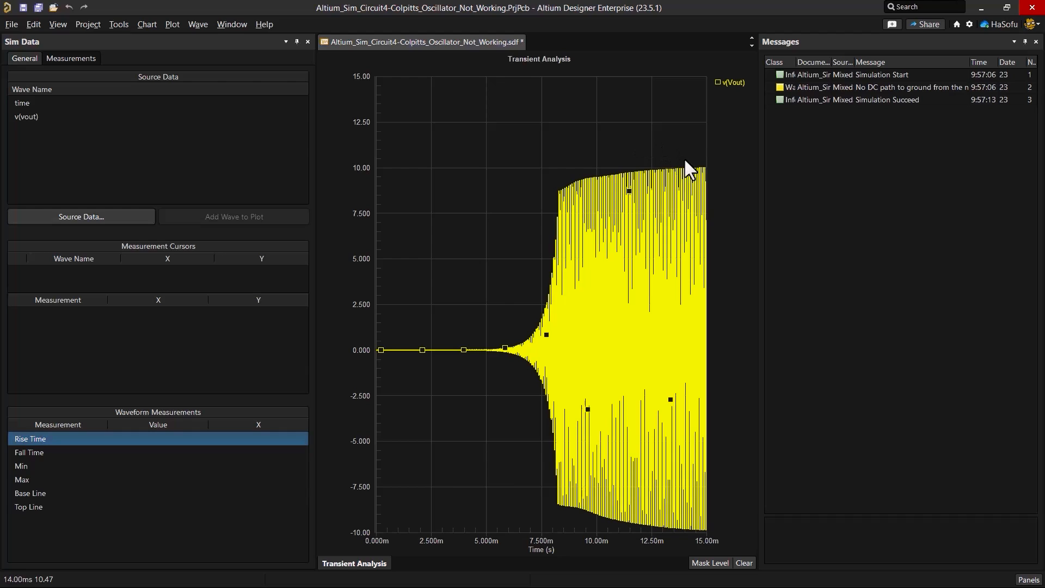
# Step: Place cursor A on a v(Vout) peak at about 14.394 ms in the steady oscillation, with individual cycles enlarged
pyautogui.moveTo(691, 163); pyautogui.dragTo(695, 541)
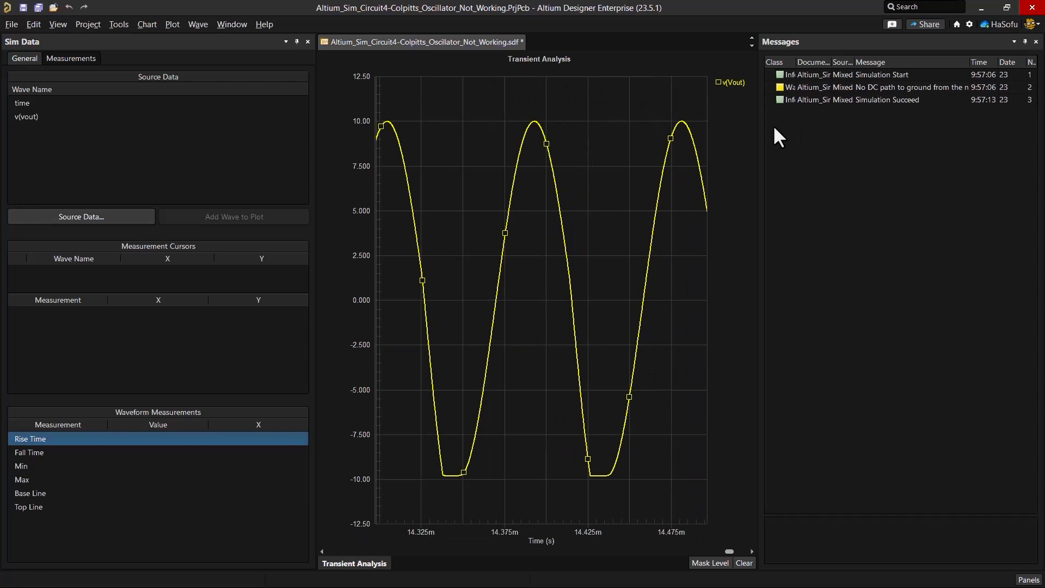
pyautogui.rightClick(735, 87)
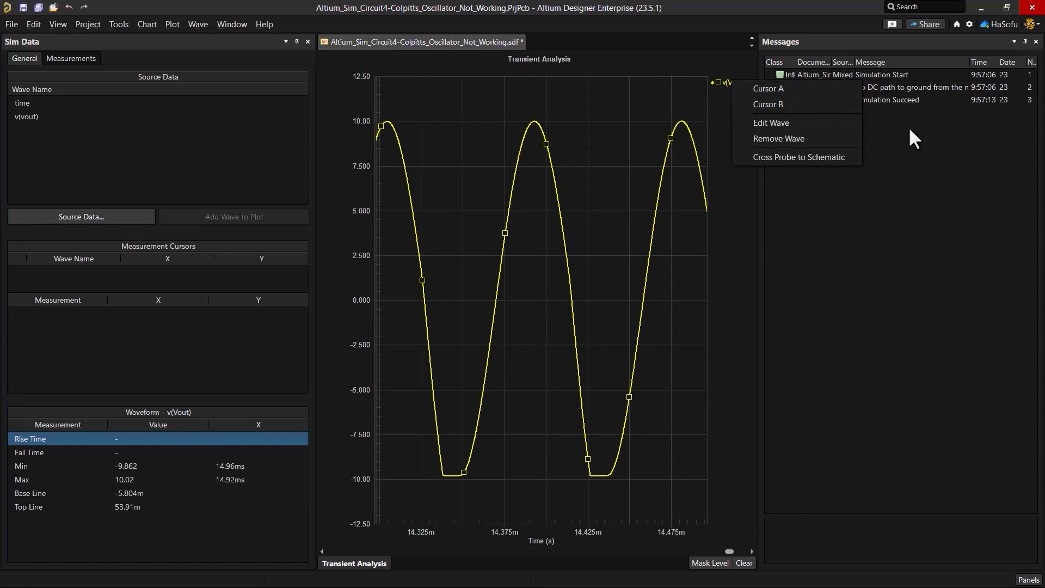
pyautogui.click(1032, 44)
pyautogui.click(1036, 42)
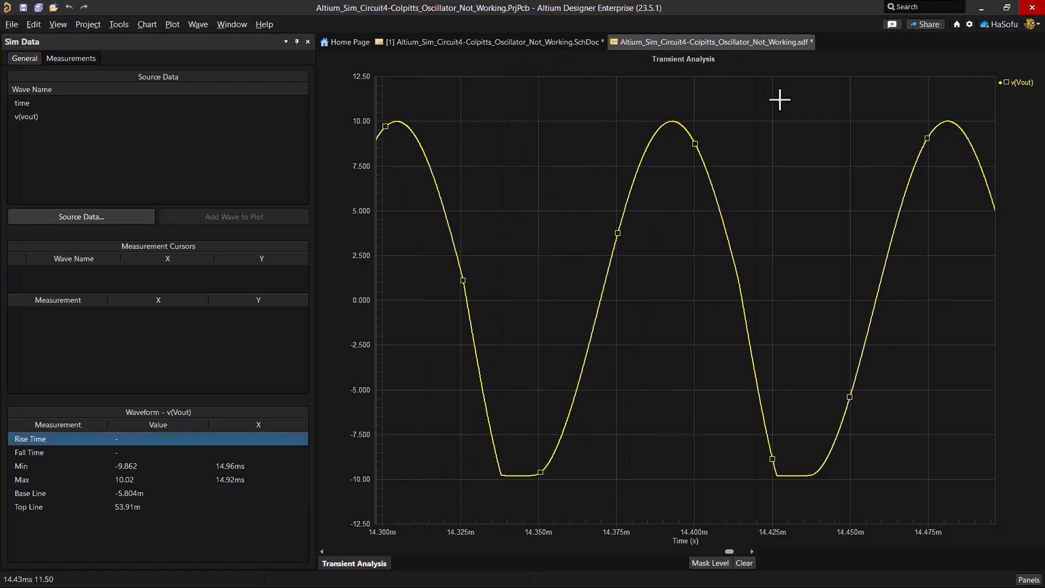
pyautogui.rightClick(1016, 86)
pyautogui.click(1016, 87)
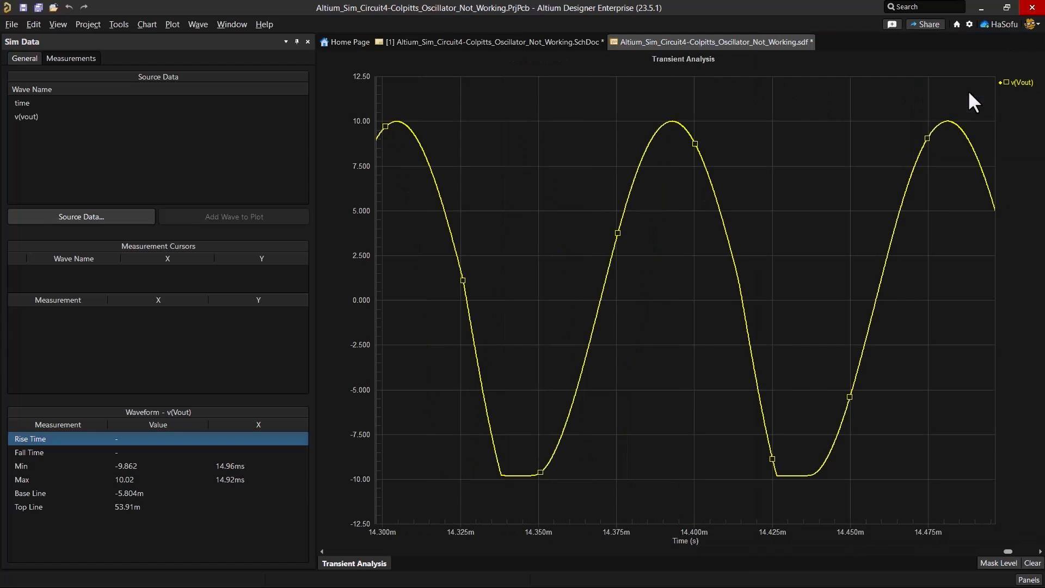
pyautogui.moveTo(375, 81); pyautogui.dragTo(674, 78)
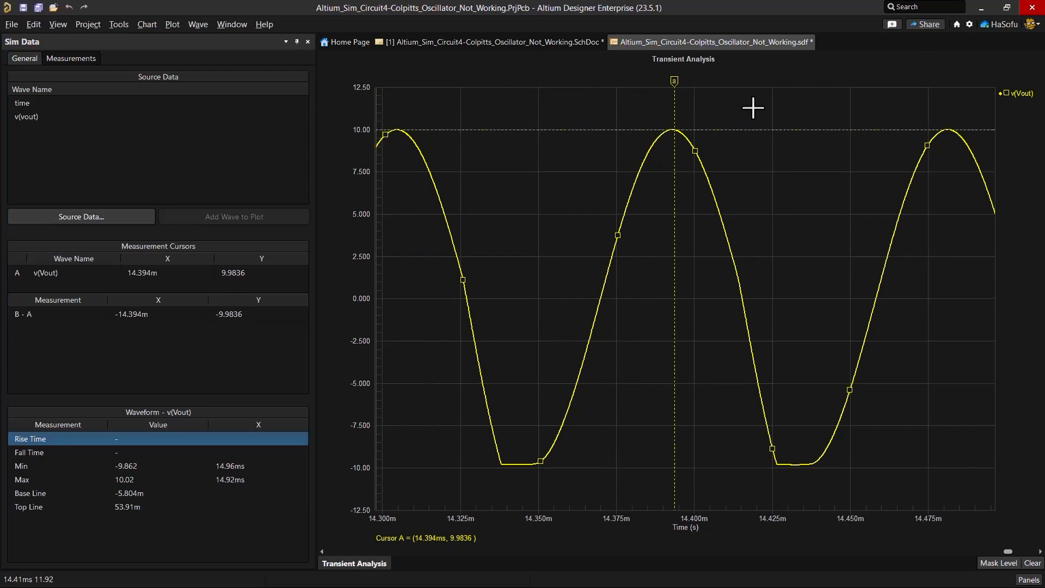
# Step: Add cursor B, snap it to the v(Vout) peak following cursor A, and read the frequency between the cursors
pyautogui.rightClick(1018, 93)
pyautogui.click(973, 116)
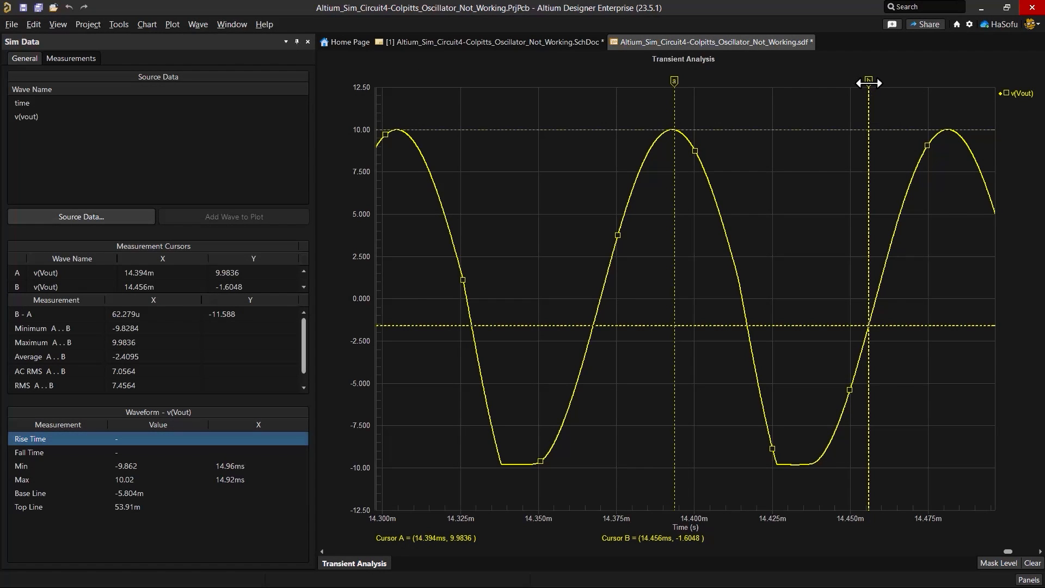
pyautogui.click(197, 24)
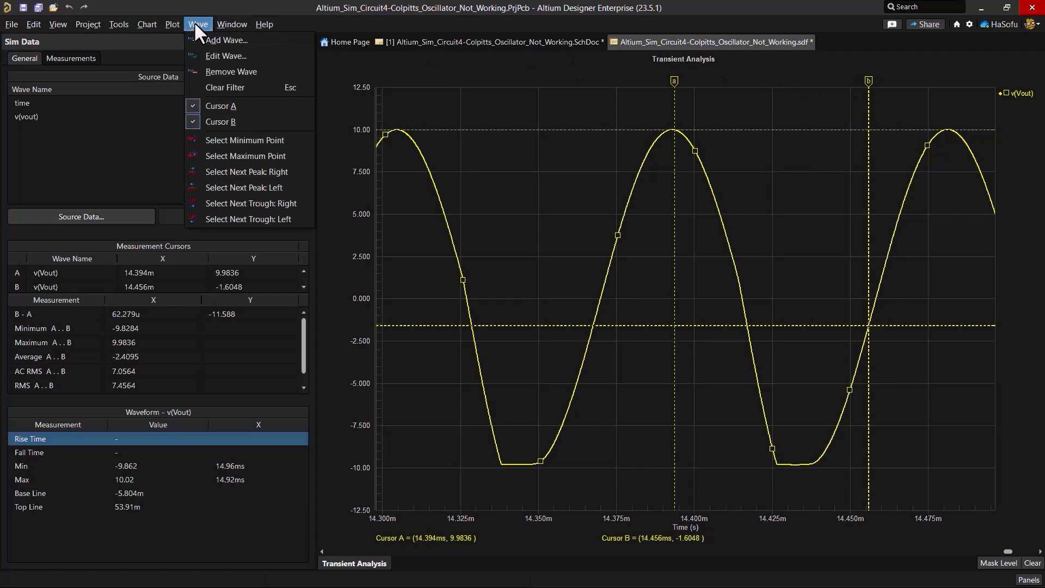
pyautogui.click(281, 187)
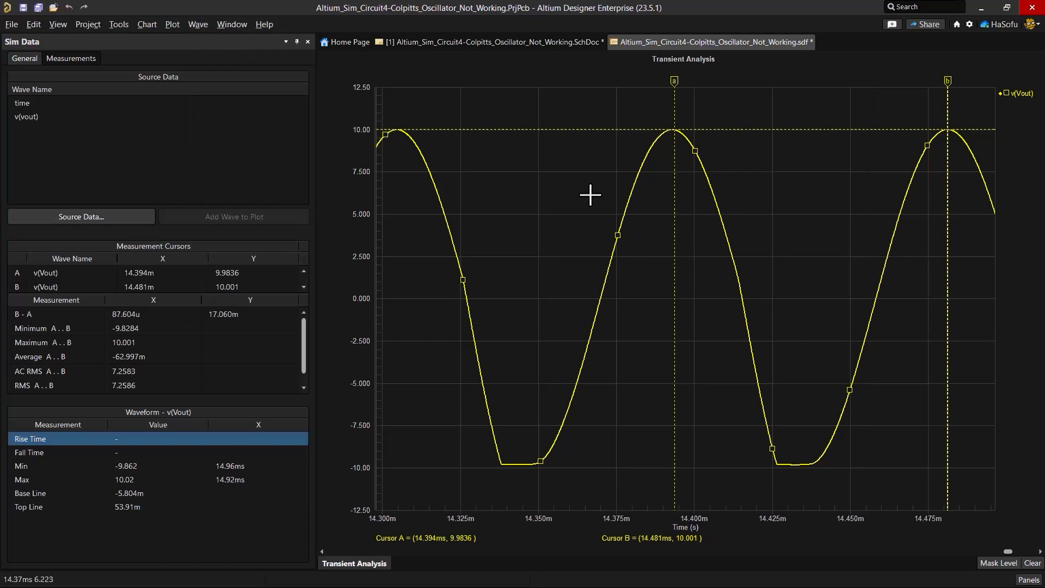
pyautogui.moveTo(302, 332); pyautogui.dragTo(306, 352)
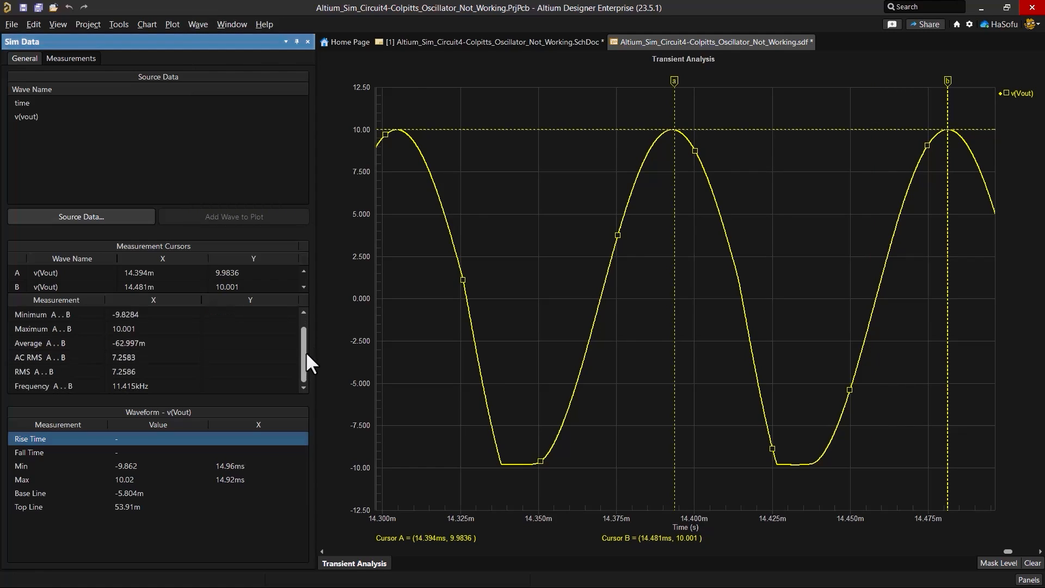
pyautogui.click(78, 386)
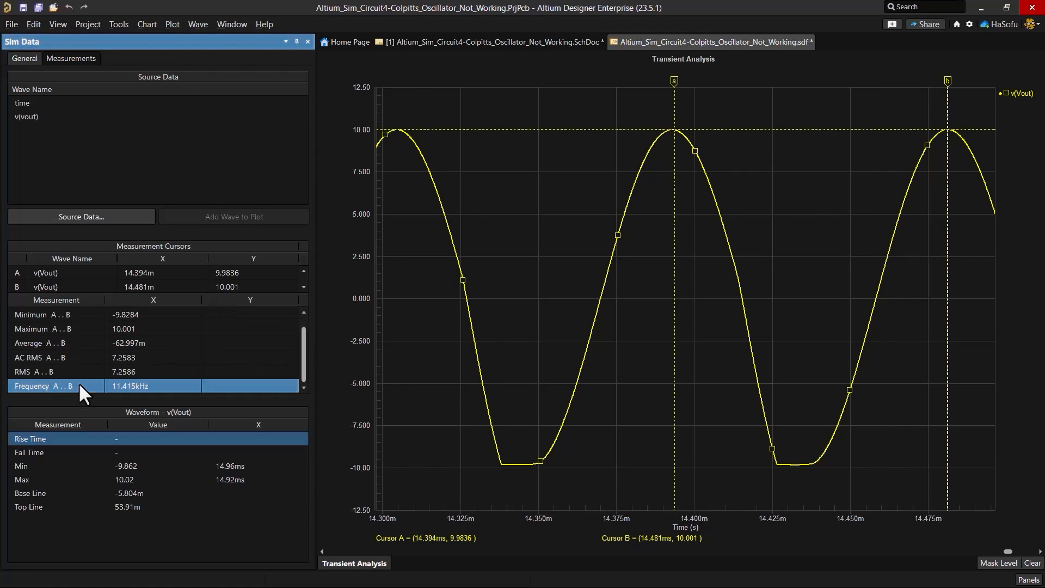
pyautogui.click(219, 545)
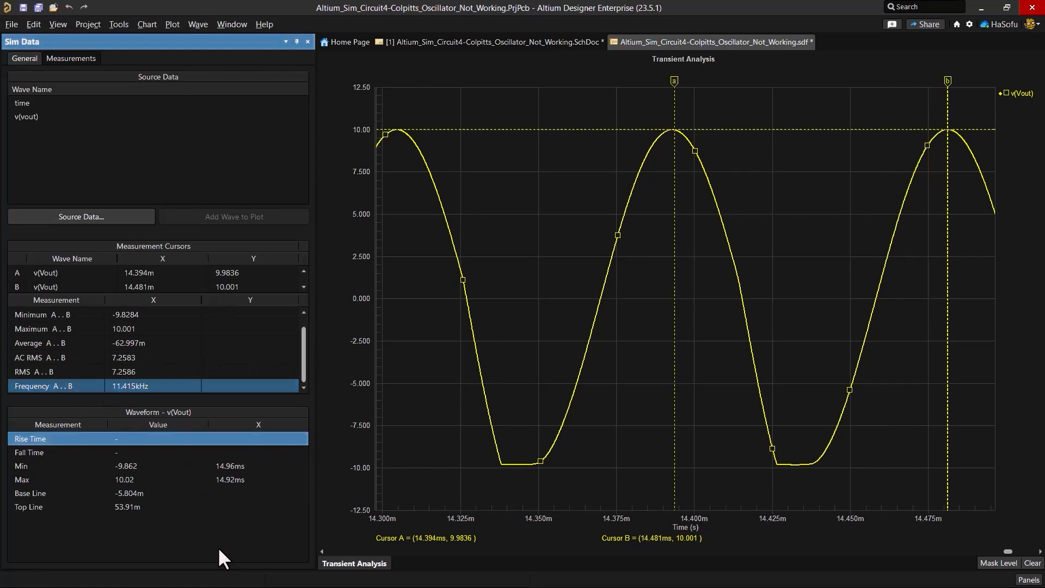